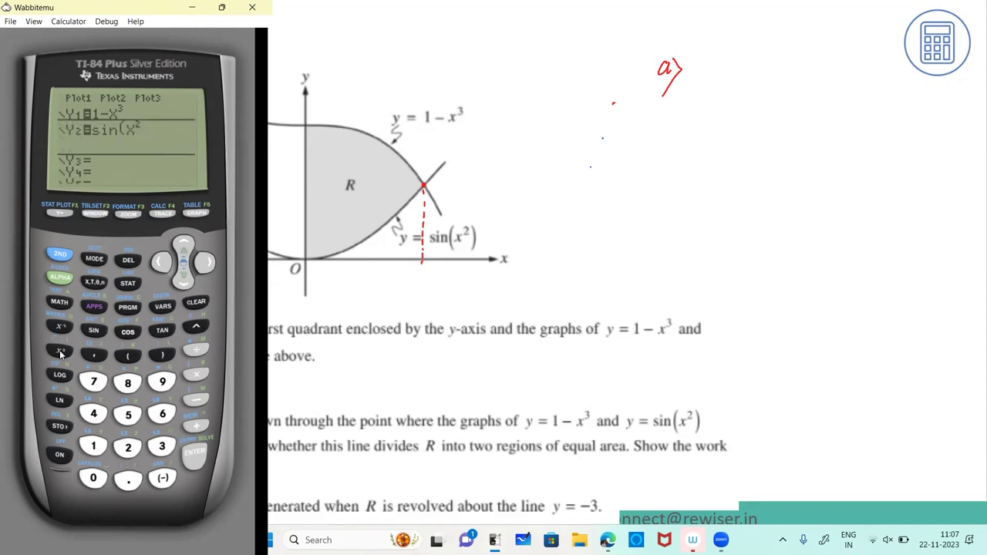
Complete Y2 as sin(X²) and graph both functions
click(157, 356)
key(Return)
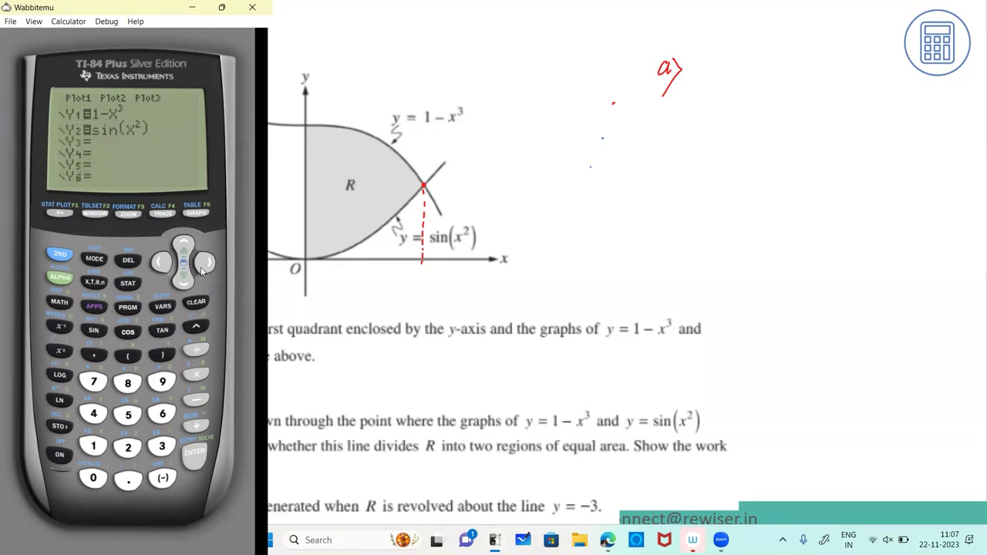
click(197, 216)
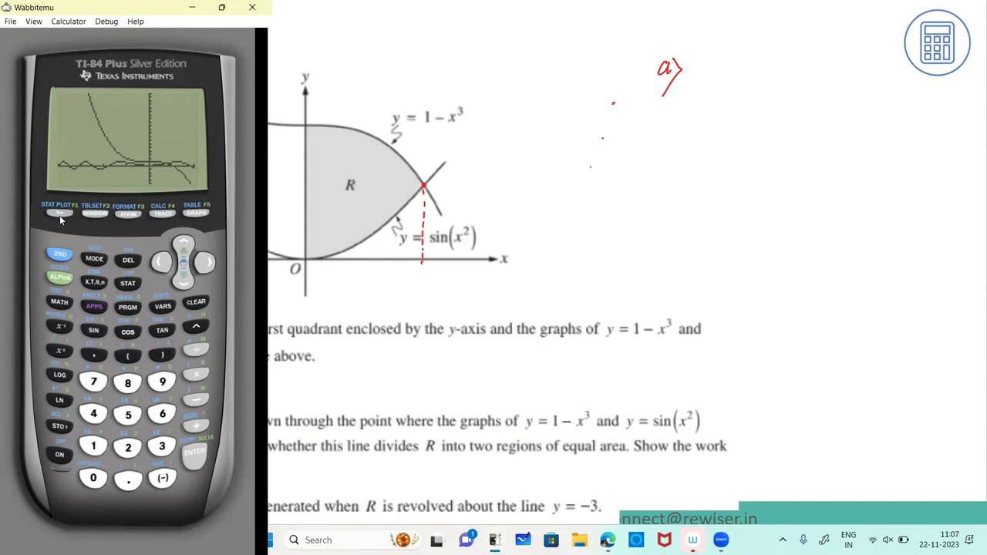
Calculate the intersection of Y1 = 1-X³ and Y2 = sin(X²) on the graph
click(60, 259)
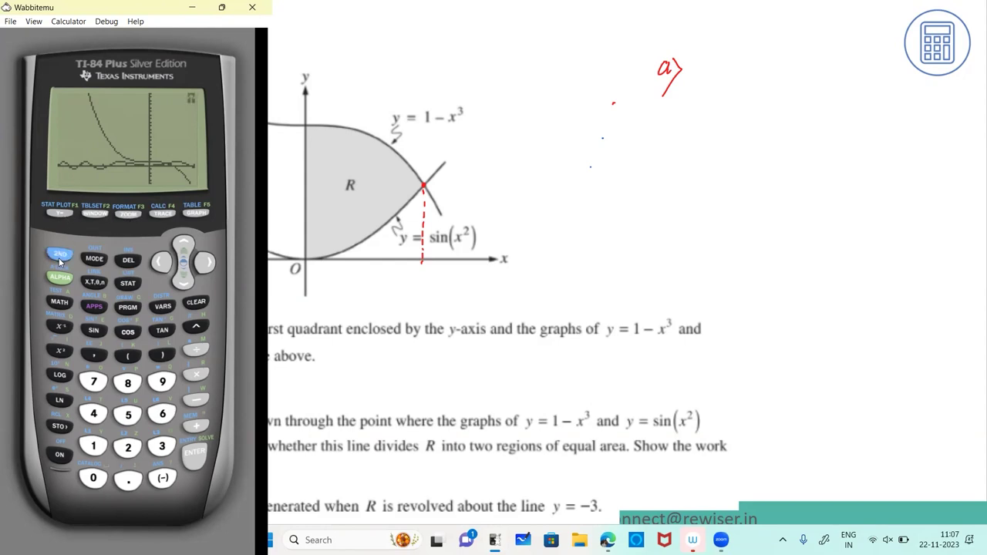
click(160, 215)
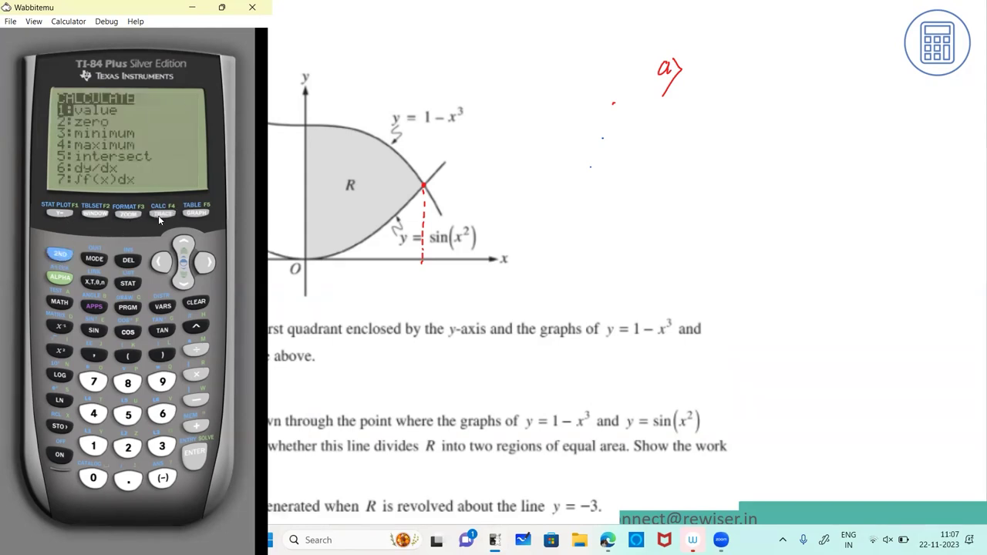
key(5)
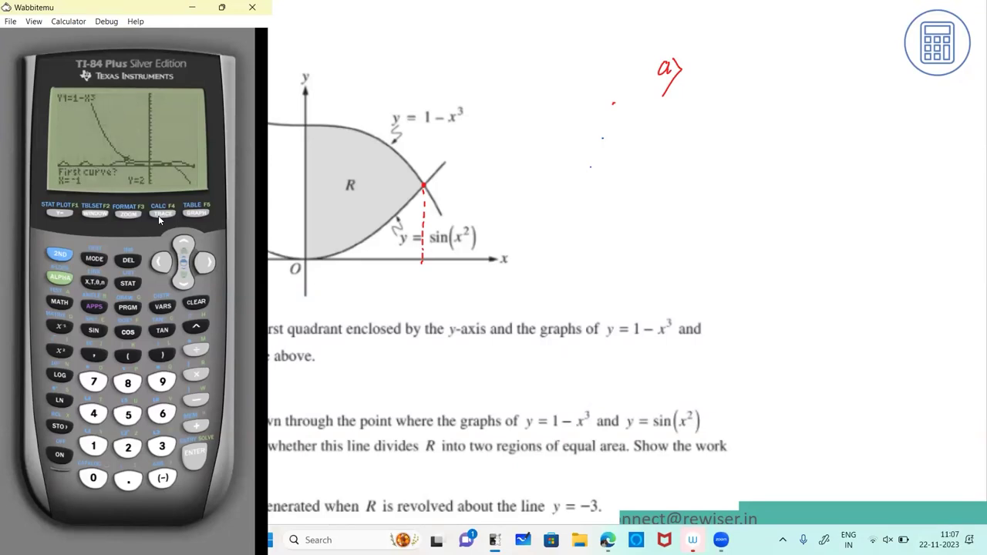
key(Return)
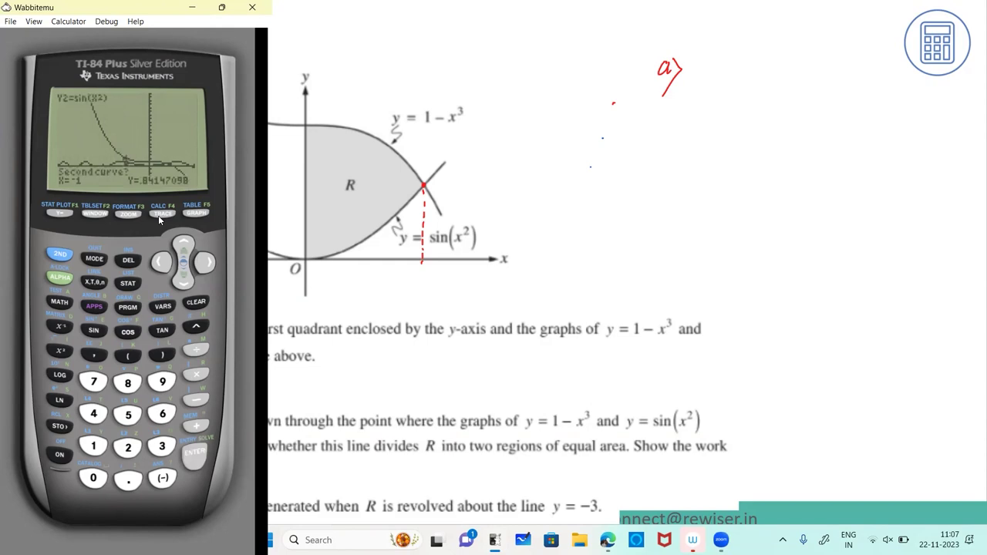
key(Return)
key(Return)
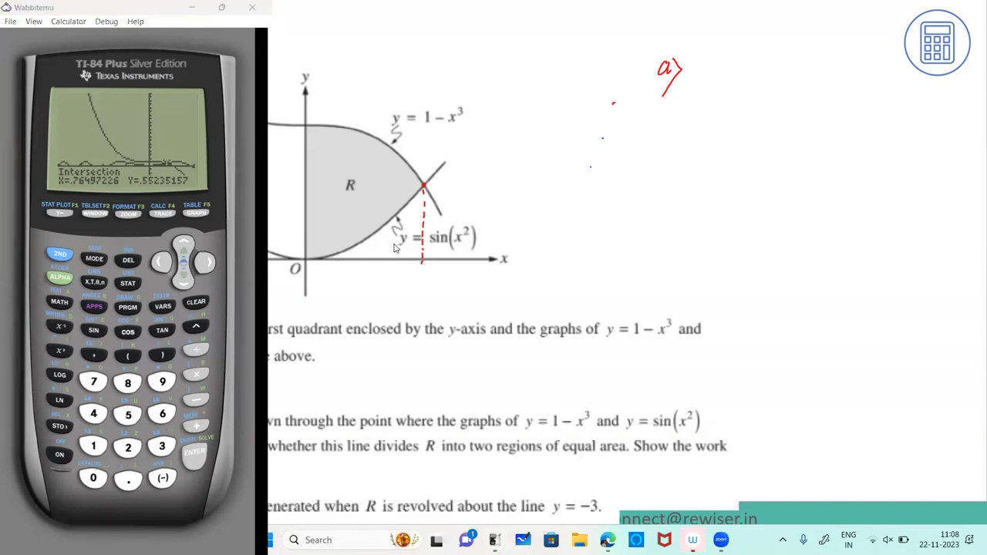
Handwrite "point of intersection (0.765, 0.552)" beside part a) and label 0 and 0.765 on the figure's x-axis
mouse_move(697, 67)
mouse_down()
mouse_move(701, 80)
mouse_move(757, 54)
mouse_move(780, 70)
mouse_move(897, 60)
mouse_up()
mouse_move(717, 93)
mouse_down()
mouse_move(748, 113)
mouse_move(763, 104)
mouse_move(794, 112)
mouse_move(819, 94)
mouse_move(845, 94)
mouse_move(840, 102)
mouse_up()
click(730, 106)
click(834, 99)
mouse_move(844, 90)
mouse_down()
mouse_move(859, 92)
mouse_move(856, 101)
mouse_move(872, 80)
mouse_move(883, 109)
mouse_up()
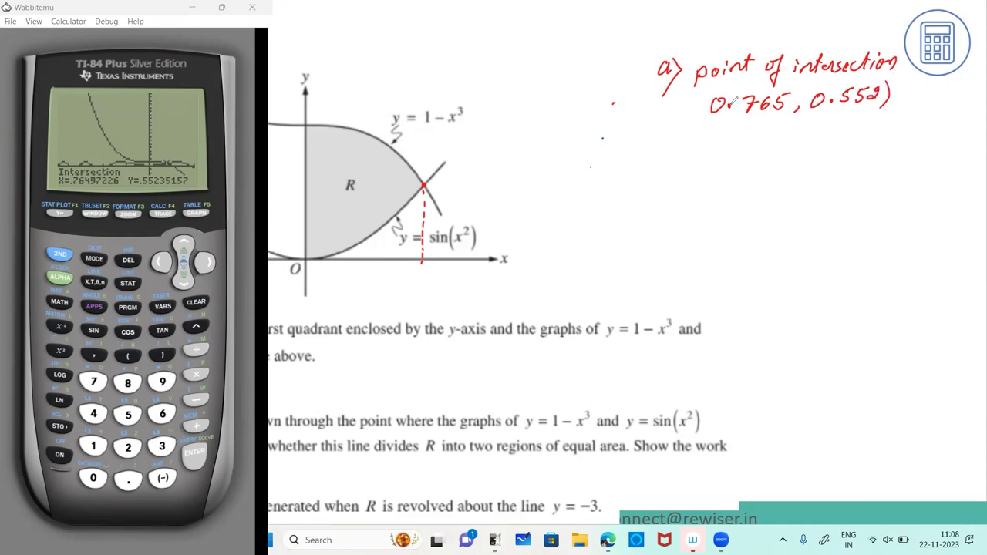
drag(711, 86, 707, 127)
drag(306, 264, 308, 265)
drag(422, 267, 444, 277)
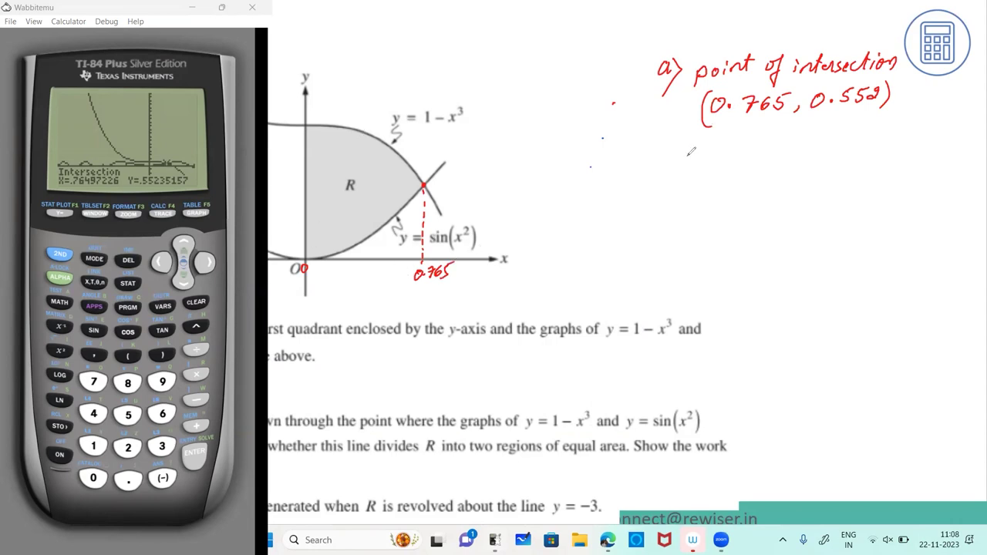
Handwrite the general area formula as the integral of y₁ - y₂ dx from x₁ to x₂
mouse_move(689, 157)
mouse_down()
mouse_move(774, 133)
mouse_move(769, 180)
mouse_up()
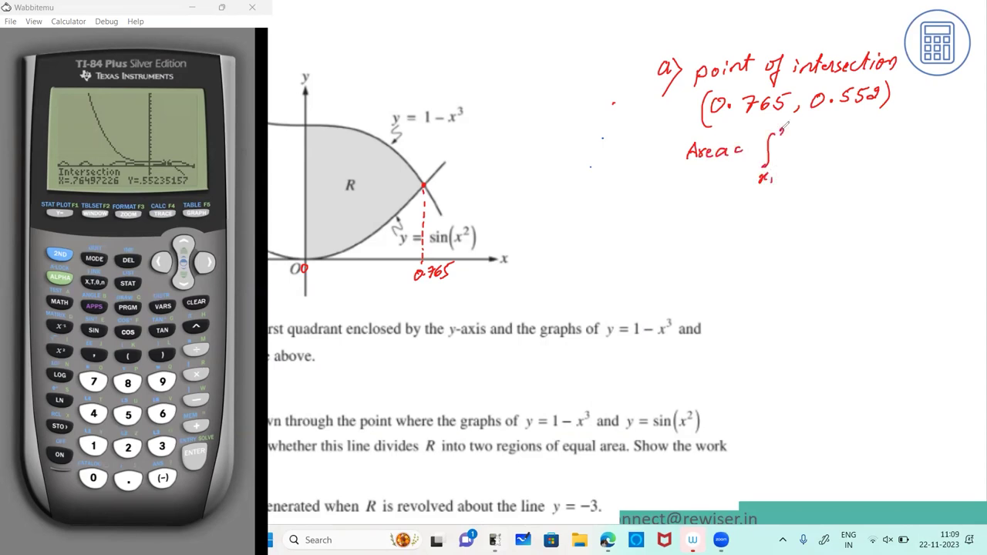
mouse_move(780, 127)
mouse_down()
mouse_move(804, 133)
mouse_move(796, 160)
mouse_move(823, 148)
mouse_up()
mouse_move(829, 139)
mouse_down()
mouse_move(836, 161)
mouse_move(894, 150)
mouse_up()
drag(899, 137, 887, 151)
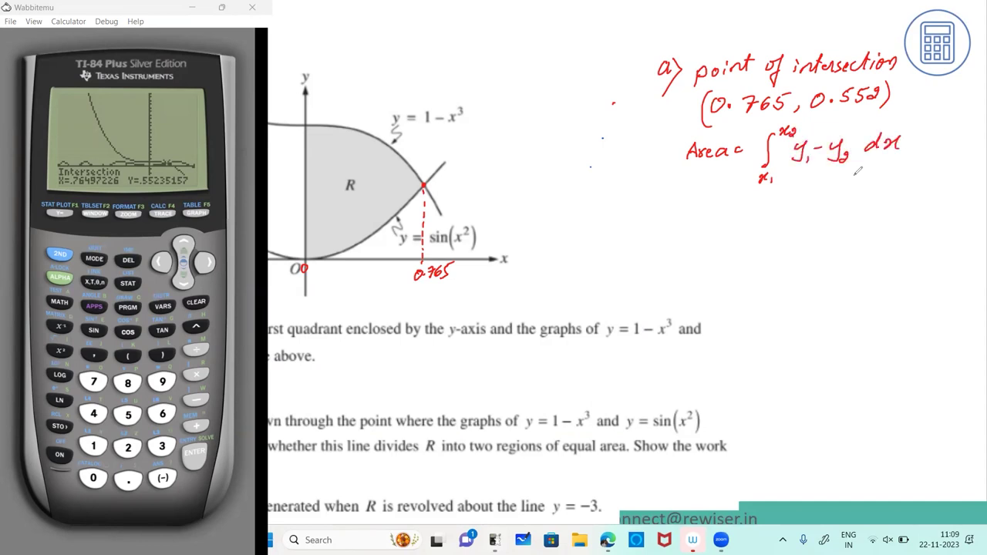
Handwrite the area integral of (1 - x³ - sin x²) dx with limits 0 to 0.765 below the general formula
drag(728, 206, 736, 205)
mouse_move(727, 211)
mouse_down()
mouse_move(761, 197)
mouse_move(749, 235)
mouse_up()
drag(751, 240, 749, 242)
mouse_move(774, 190)
mouse_down()
mouse_move(806, 183)
mouse_move(797, 229)
mouse_up()
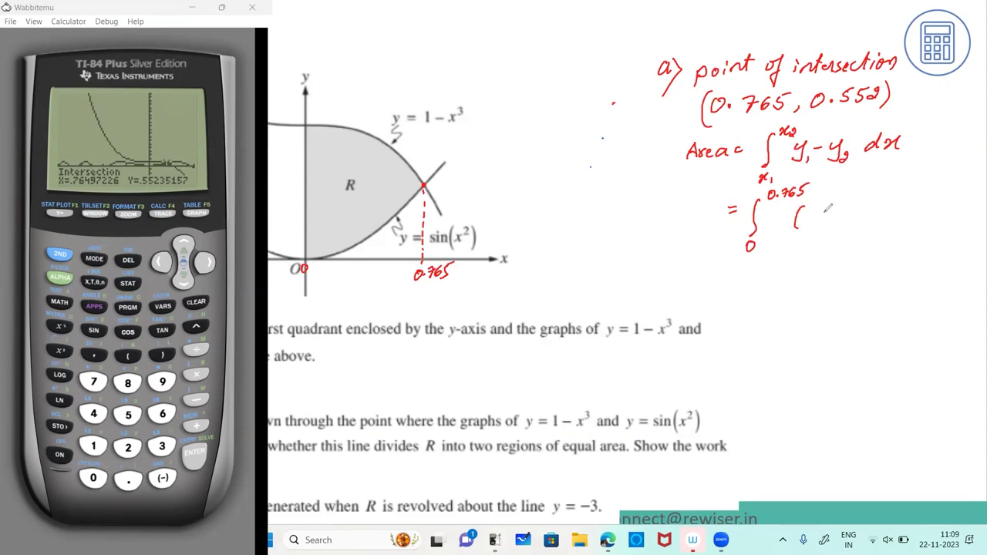
mouse_move(811, 205)
mouse_down()
mouse_move(808, 224)
mouse_move(839, 222)
mouse_move(829, 222)
mouse_move(848, 207)
mouse_move(844, 214)
mouse_up()
mouse_move(854, 216)
mouse_down()
mouse_move(886, 200)
mouse_move(915, 208)
mouse_move(917, 198)
mouse_move(947, 207)
mouse_move(936, 200)
mouse_move(968, 202)
mouse_up()
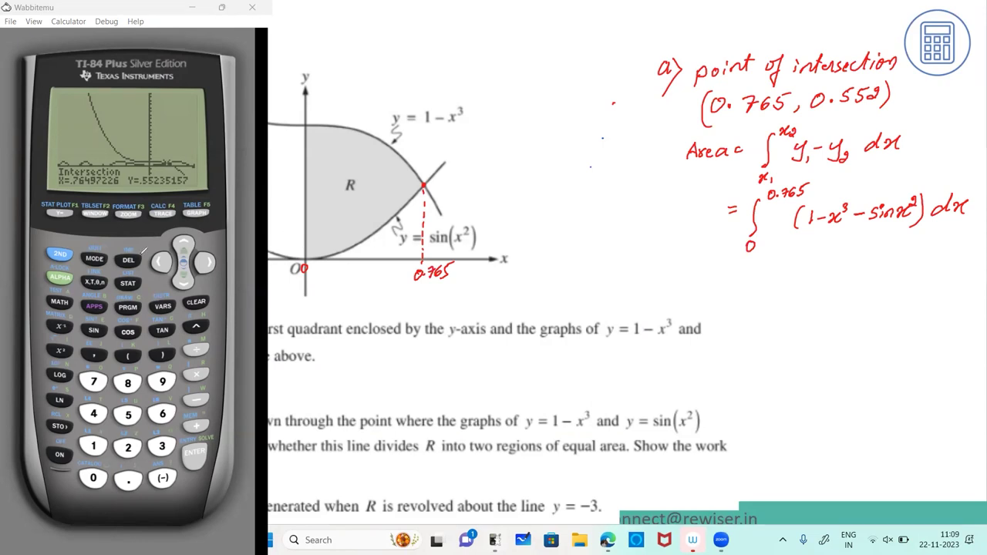
click(62, 301)
key(Down)
key(Down)
key(Down)
key(Down)
key(Down)
key(Down)
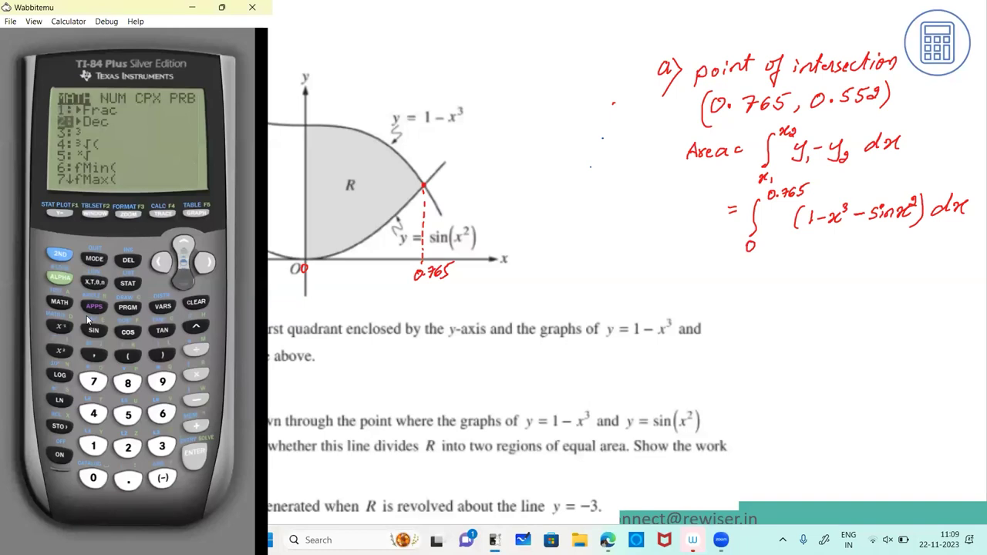
key(Down)
key(Down)
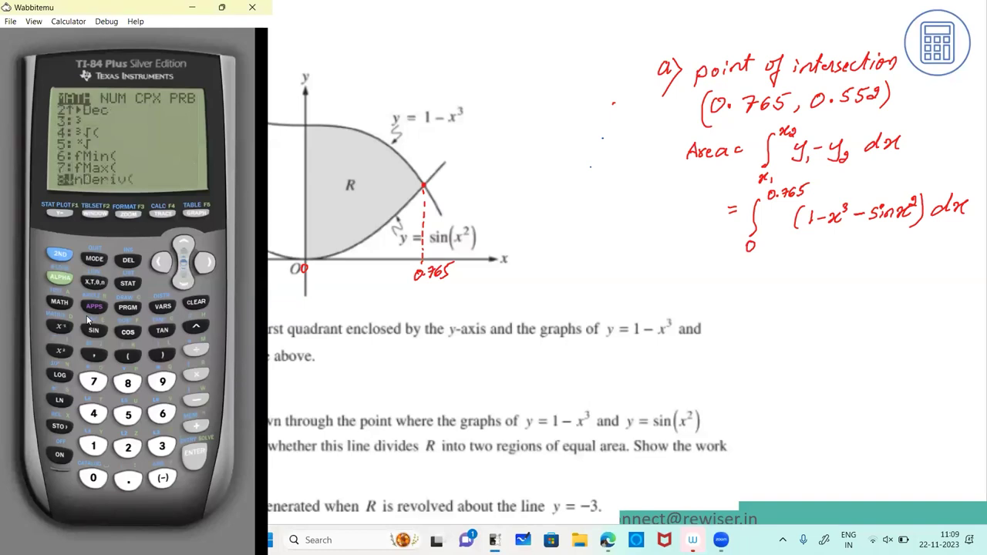
key(Return)
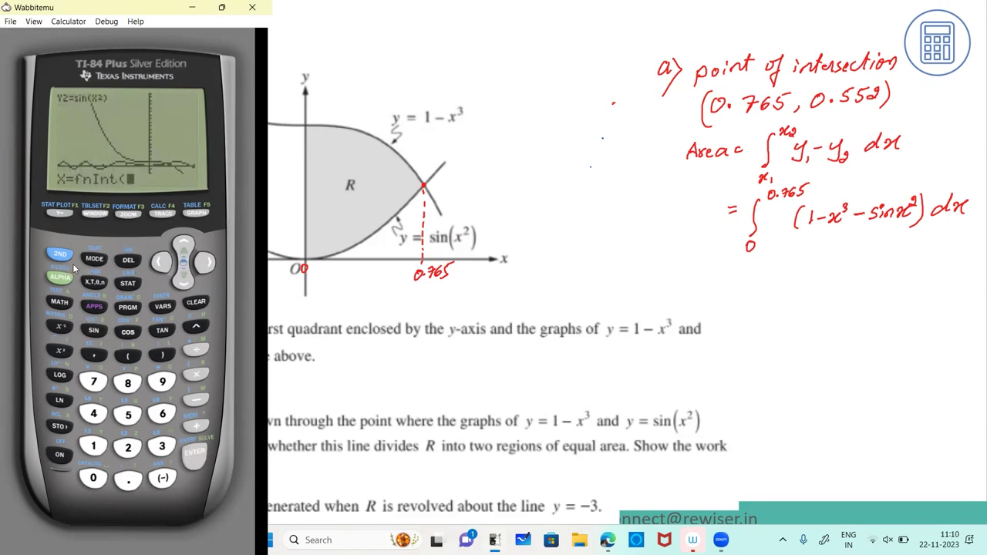
click(196, 303)
click(197, 303)
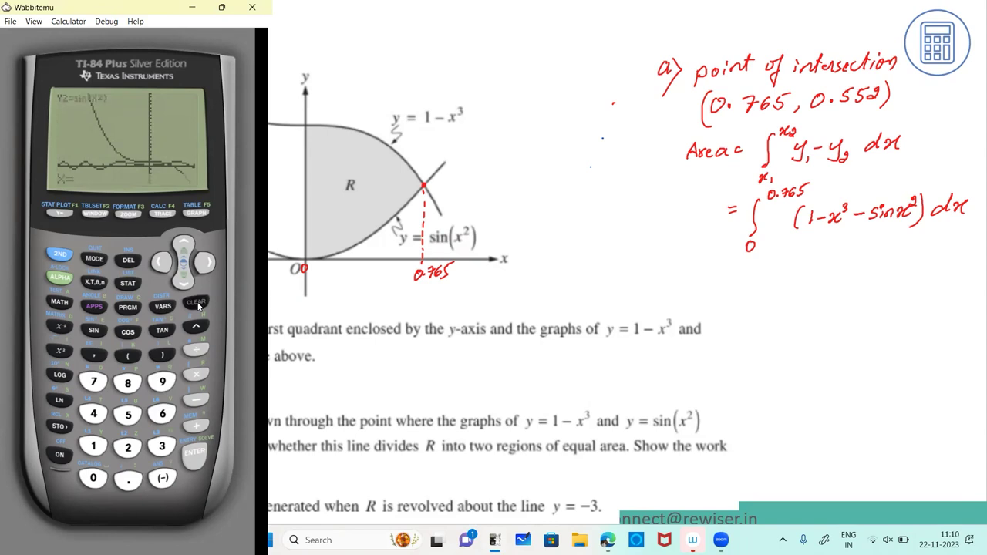
Return the calculator to its home screen and insert the fnInt definite integral template
click(197, 303)
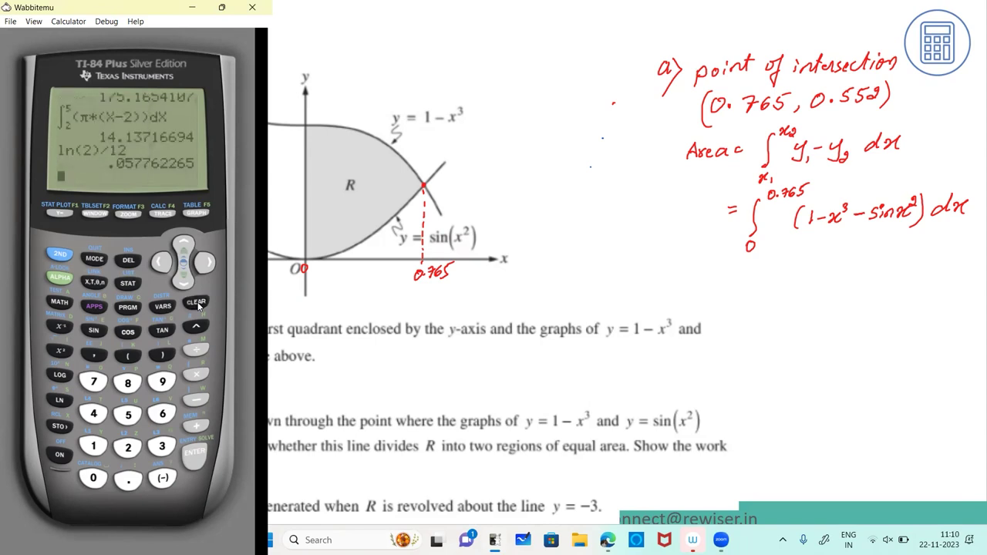
click(58, 303)
key(Down)
key(Down)
key(Down)
key(Down)
key(Down)
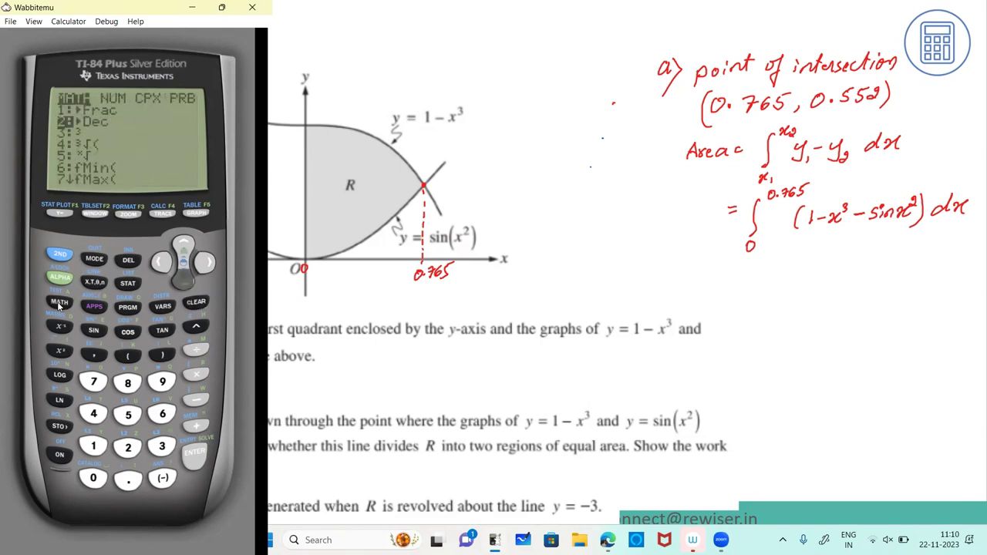
key(Down)
key(Down)
key(Down)
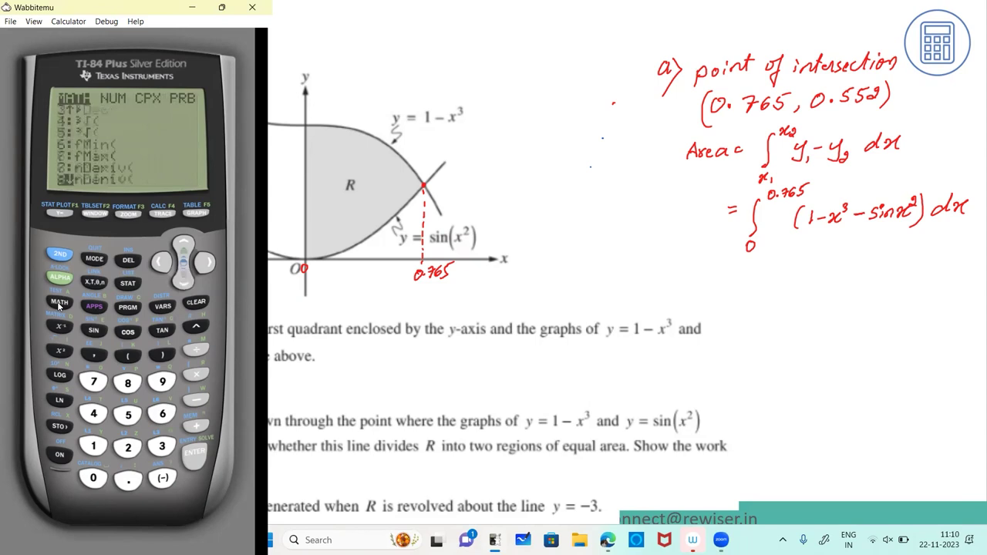
key(Down)
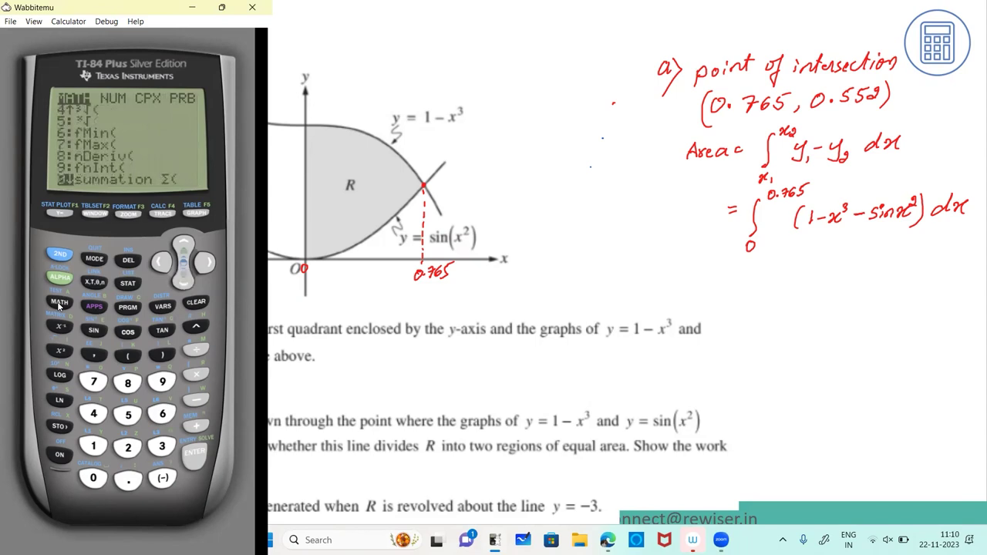
key(Up)
key(Return)
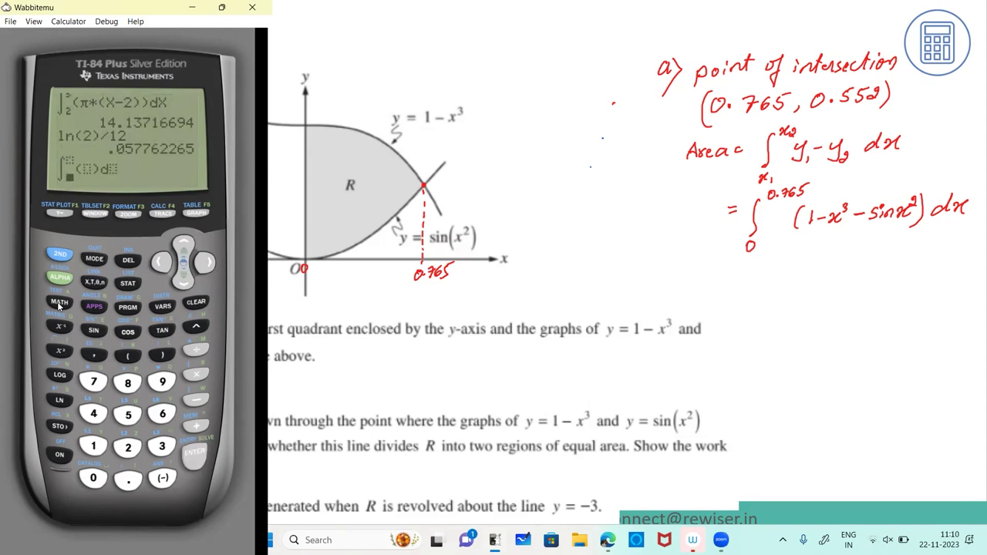
Set the integral's lower limit to 0 and its upper limit to 0.765
text(0)
key(Right)
text(0.76)
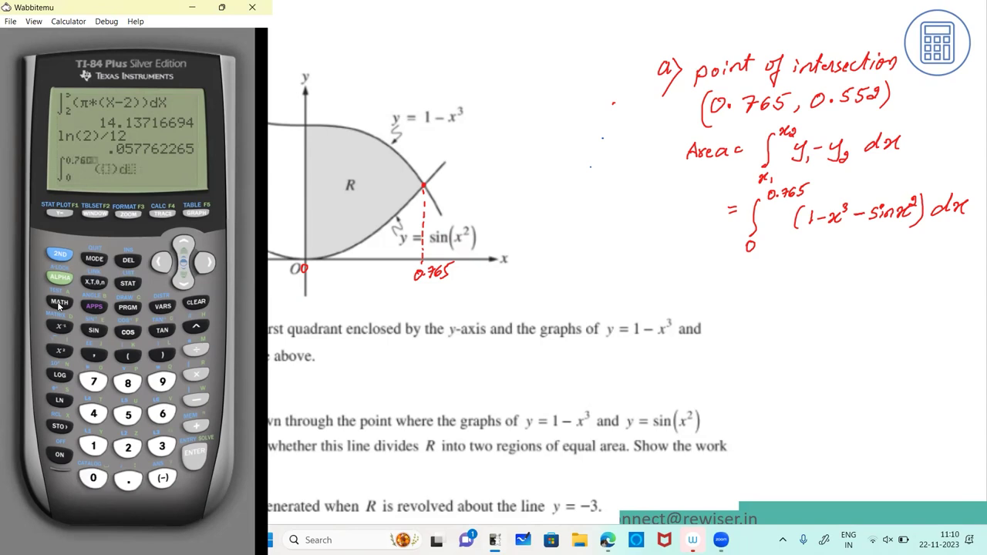
text(5)
Enter 1-X³-sin(X²) as the integrand
key(Right)
text(1-)
click(93, 283)
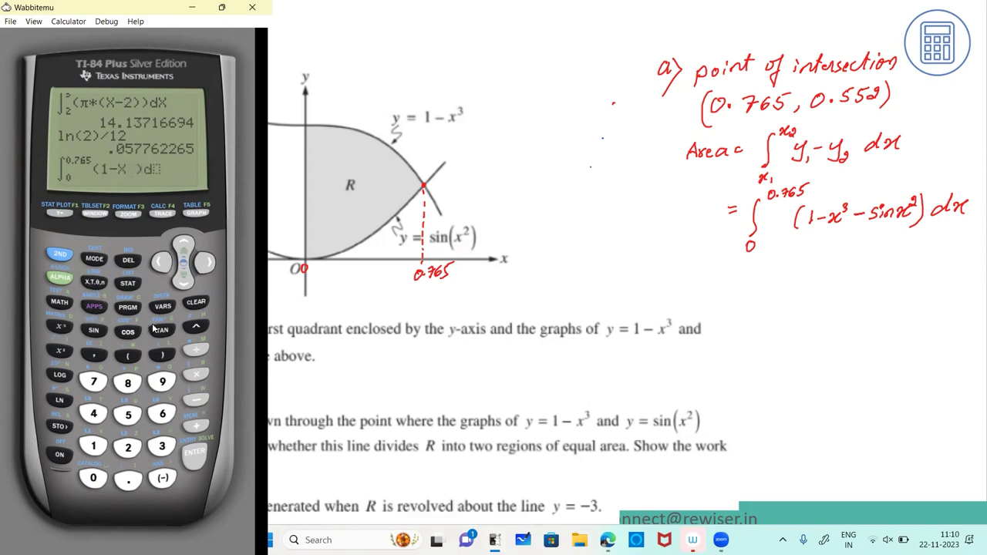
click(196, 327)
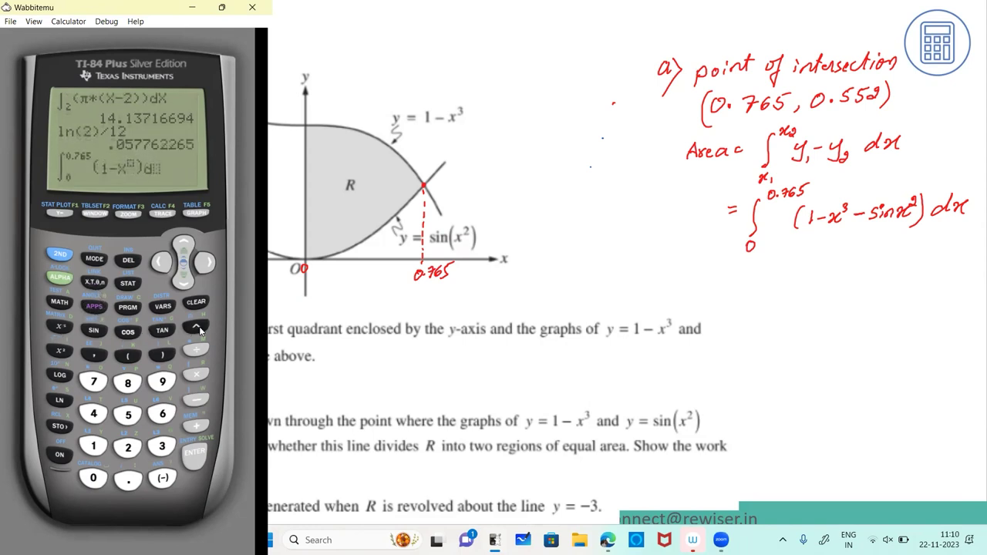
text(3)
key(Right)
text(-)
click(93, 330)
click(94, 283)
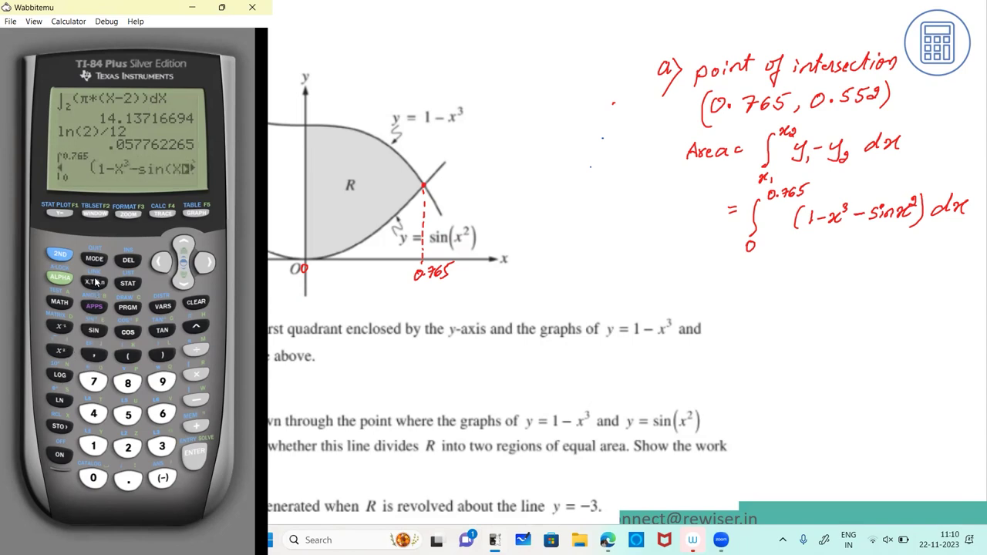
click(67, 349)
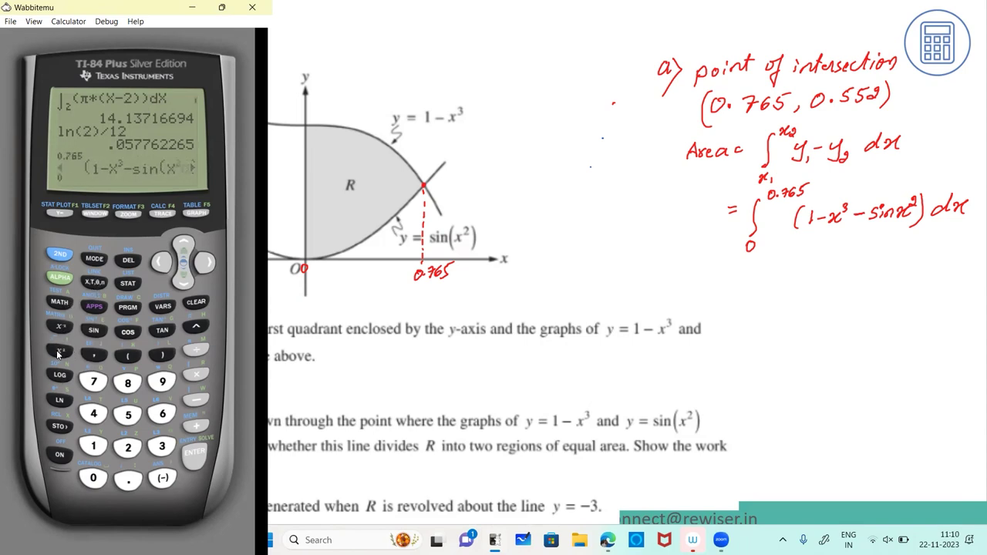
click(160, 353)
Fill in X as the missing integration variable and evaluate the integral
key(Return)
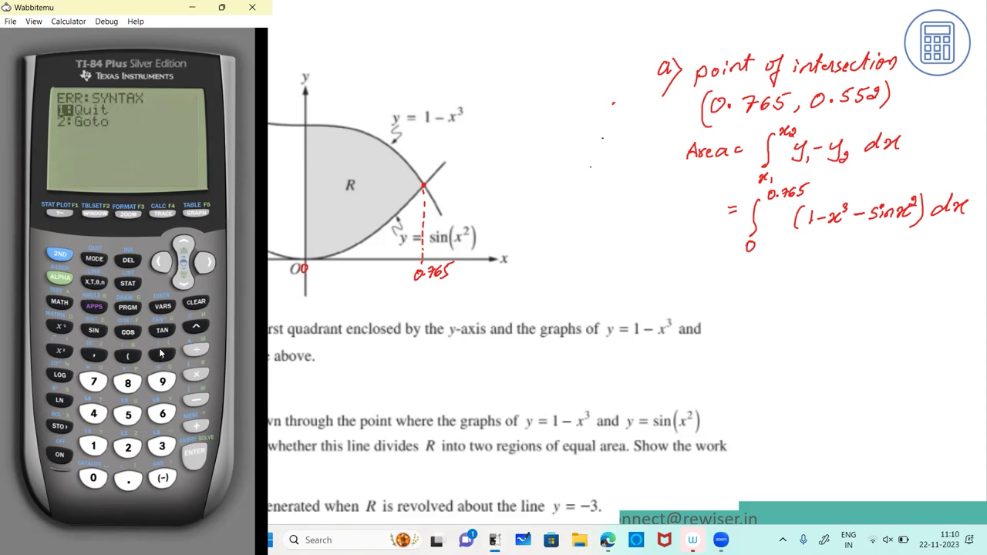
key(2)
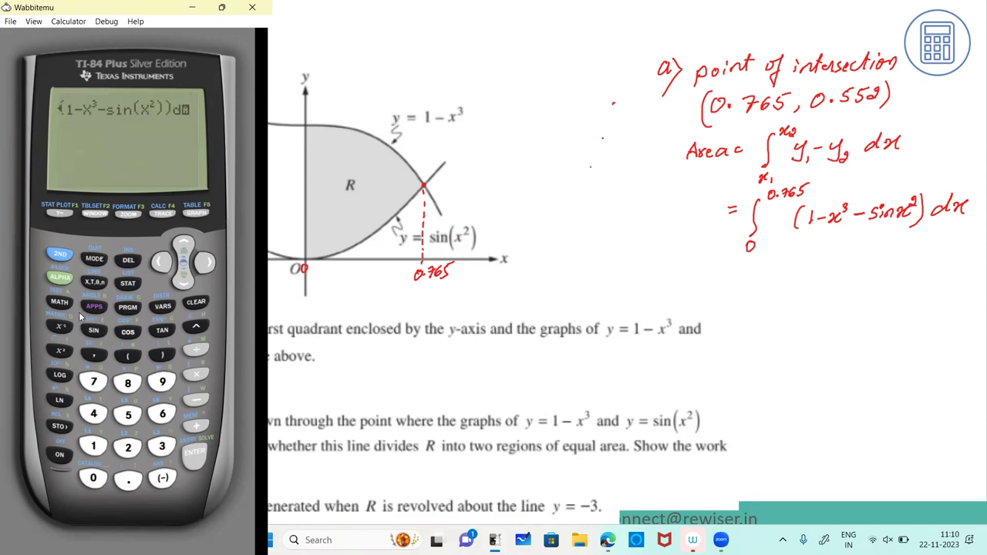
click(95, 284)
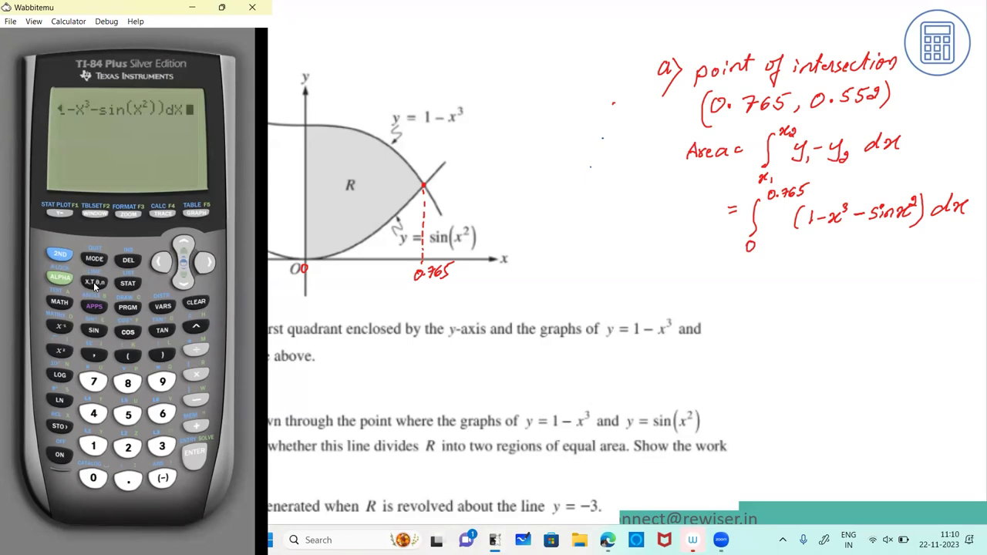
key(Return)
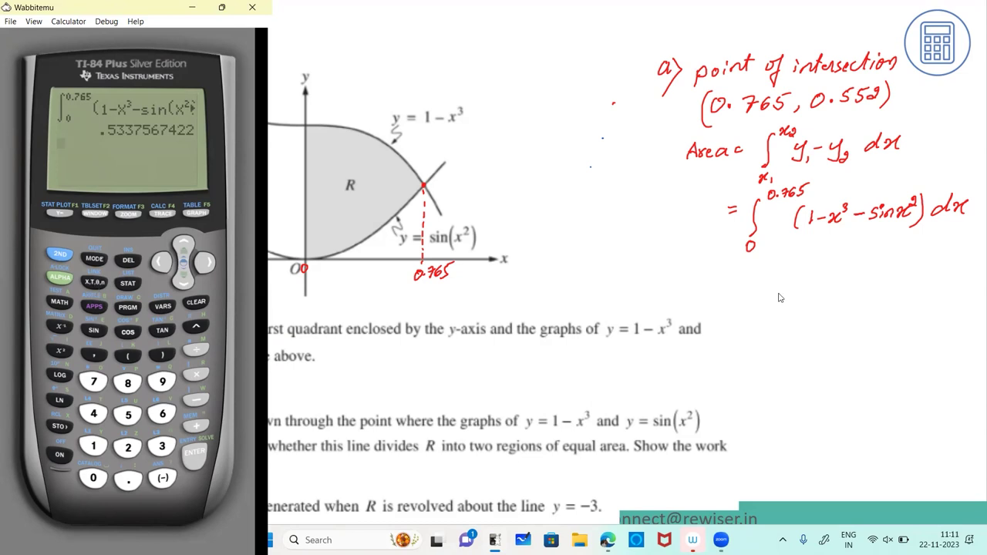
Handwrite the area result "= 0.534" below the integral and double-underline it
click(334, 109)
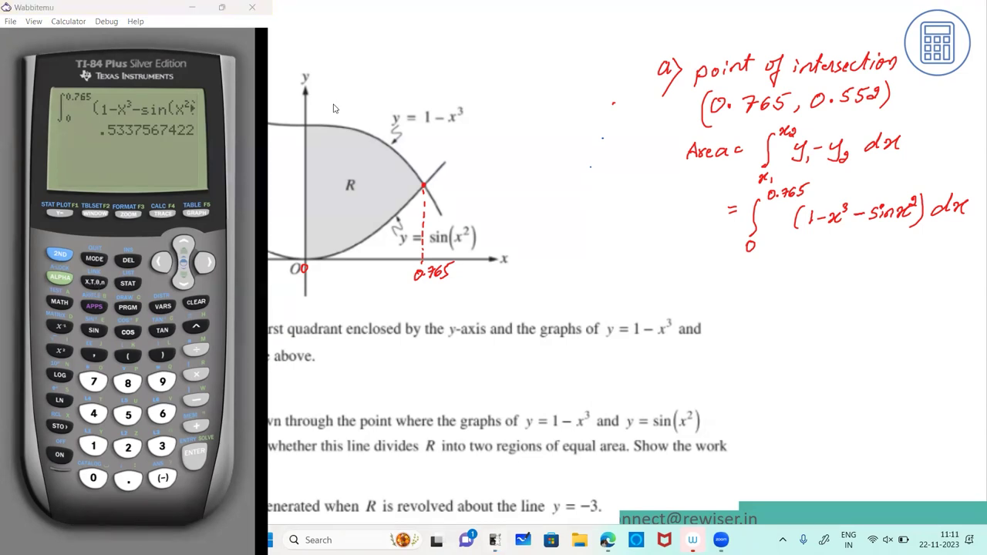
drag(742, 266, 758, 266)
mouse_move(741, 275)
mouse_down()
mouse_move(782, 258)
mouse_move(810, 271)
mouse_move(839, 259)
mouse_move(827, 273)
mouse_move(851, 273)
mouse_up()
click(796, 270)
drag(794, 285, 869, 284)
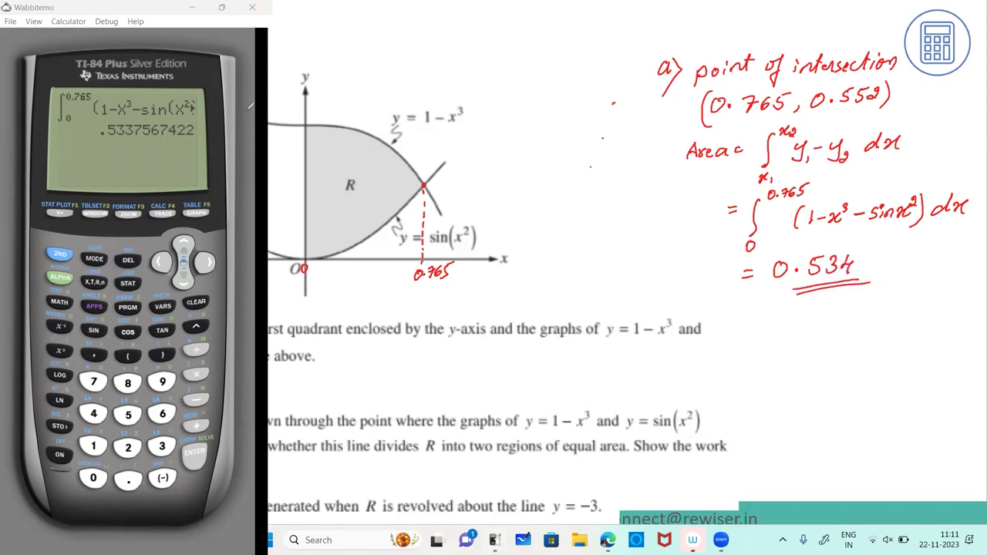
Minimize the calculator window and erase all handwritten annotations from the slide
click(197, 9)
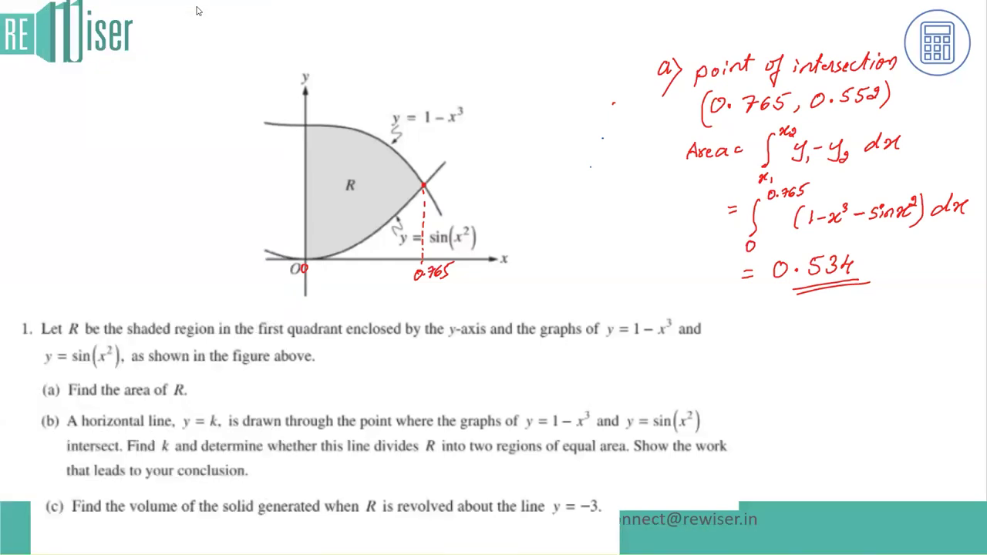
key(e)
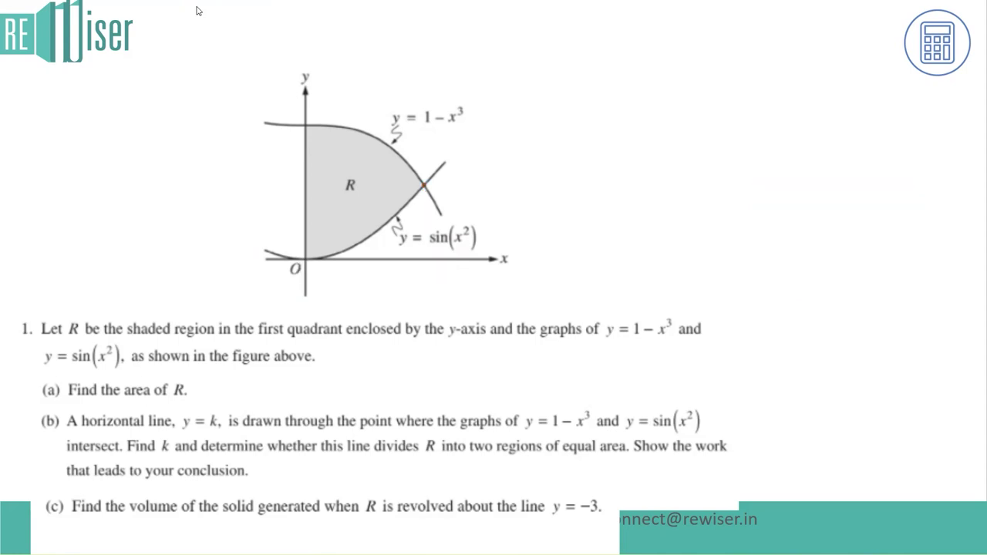